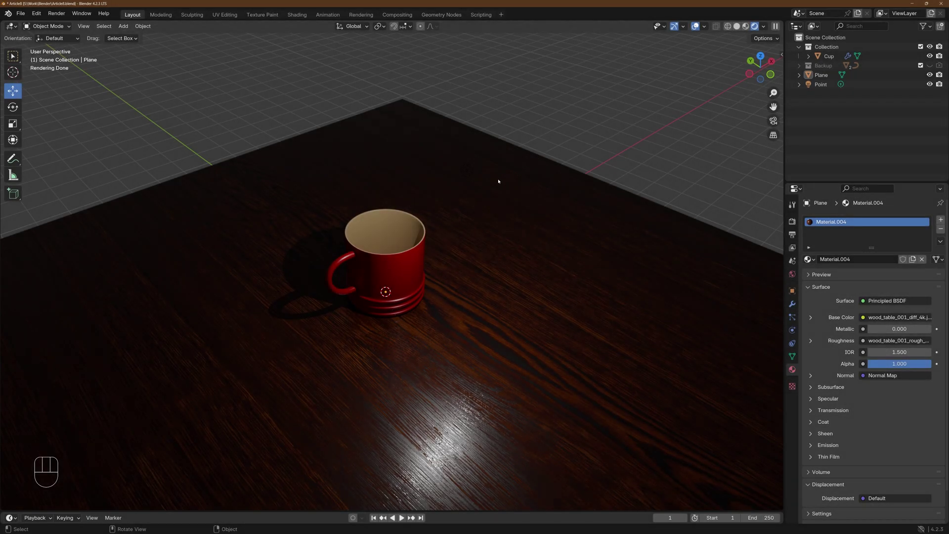
Step: Select the point light above the table and shift it slightly along the Y axis
left_click(470, 174)
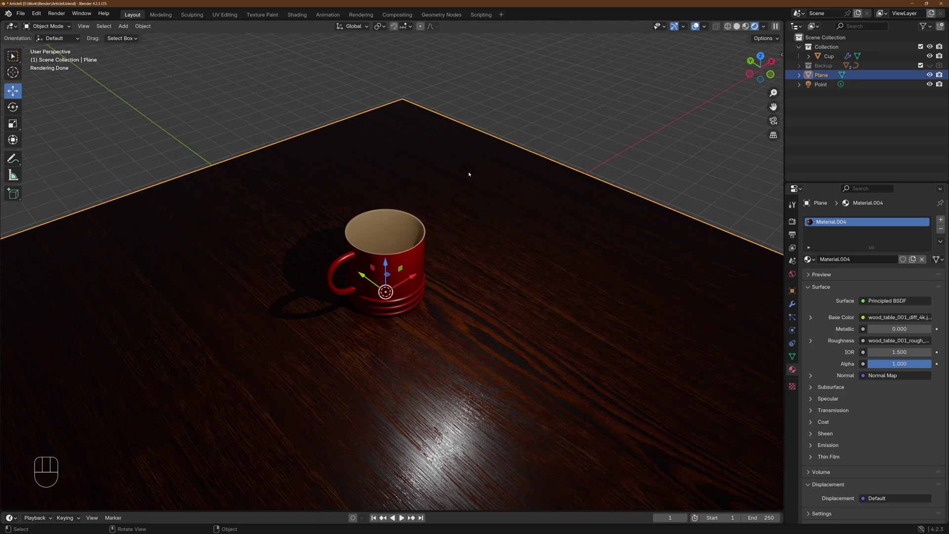
middle_click_drag(469, 174, 483, 160)
left_click(474, 131)
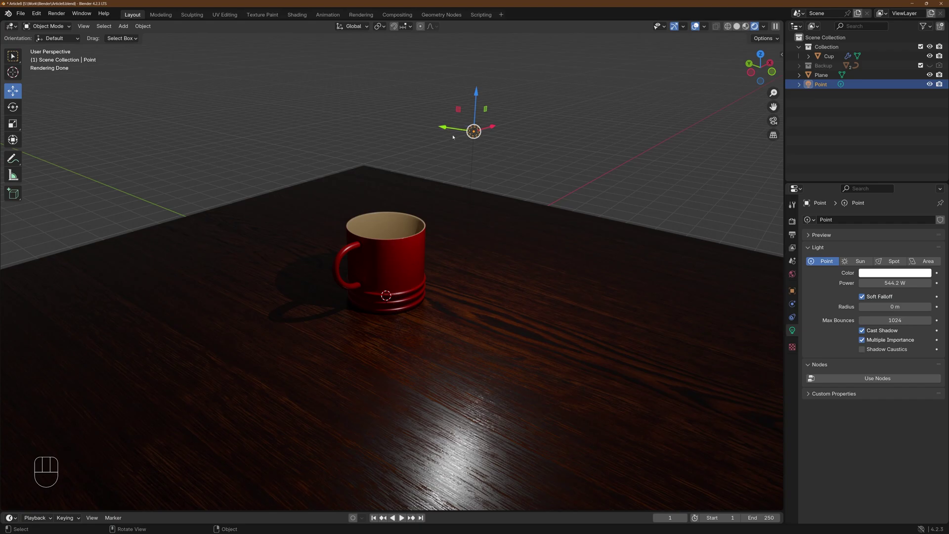
middle_click_drag(462, 218, 476, 156)
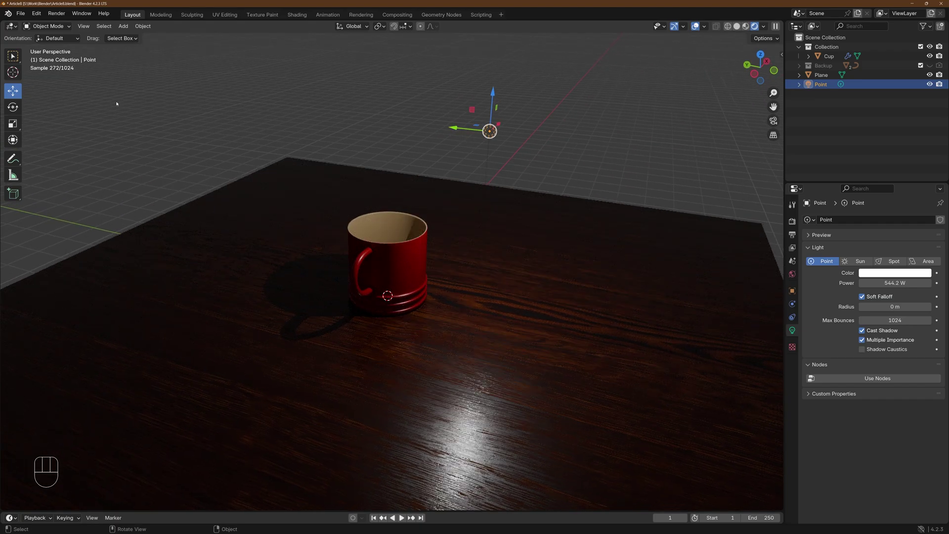
left_click_drag(462, 131, 454, 164)
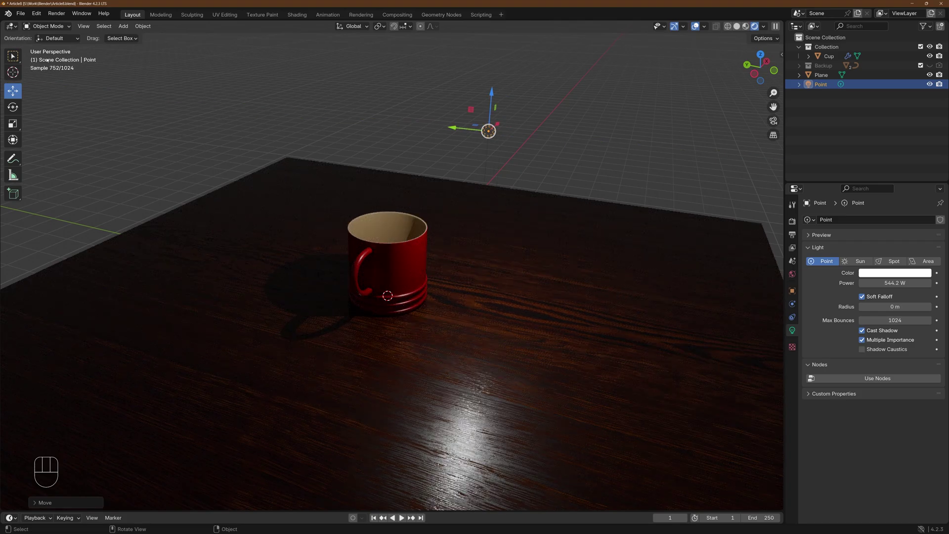
Step: Add a cube mesh and move it along the Y axis so it stands beside the cup on the table
left_click(123, 26)
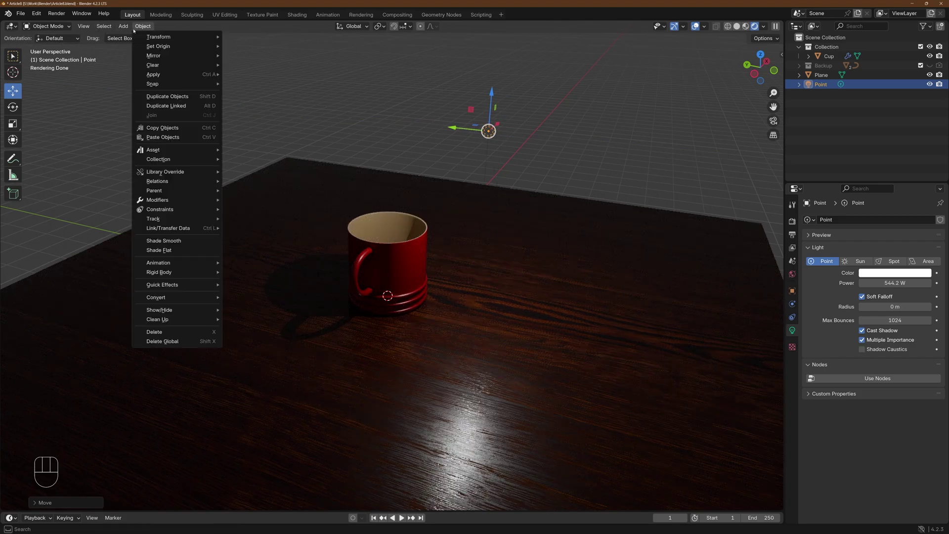
mouse_move(135, 39)
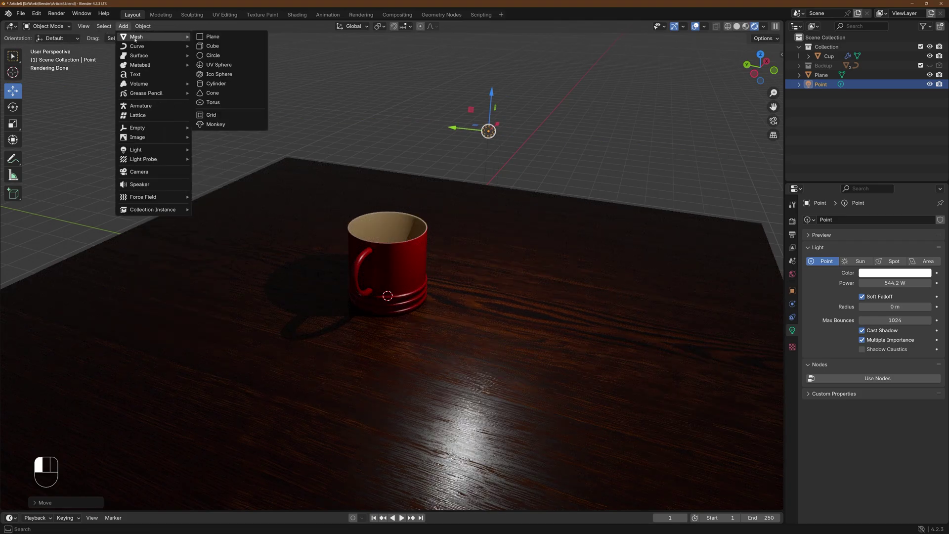
left_click(212, 46)
key("g")
key("y")
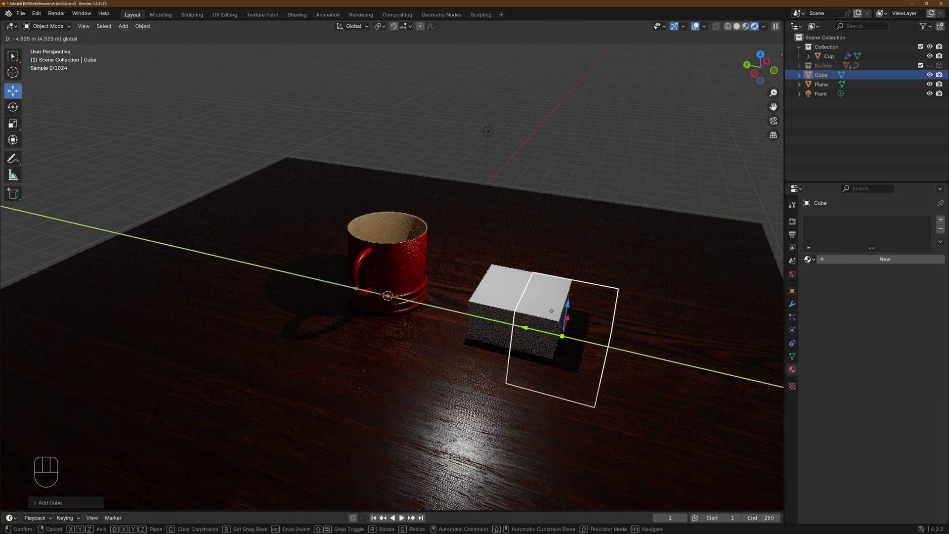
left_click(613, 320)
Step: Delete the point light and set the world background strength to 0
left_click(489, 131)
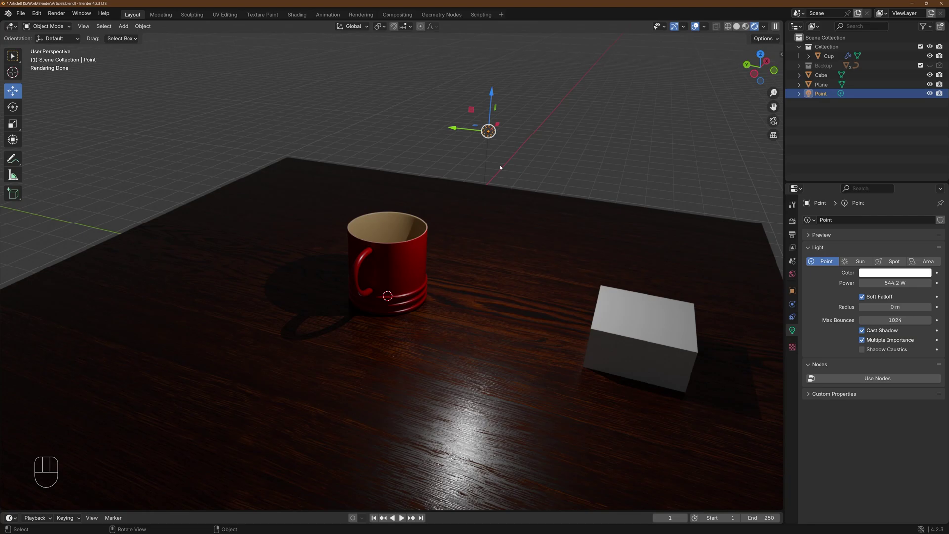
key("Delete")
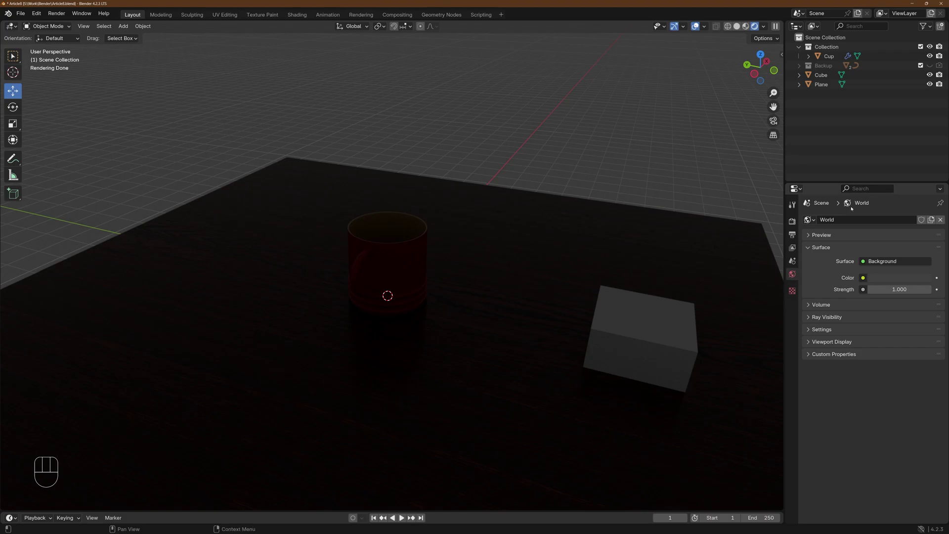
left_click_drag(888, 289, 841, 290)
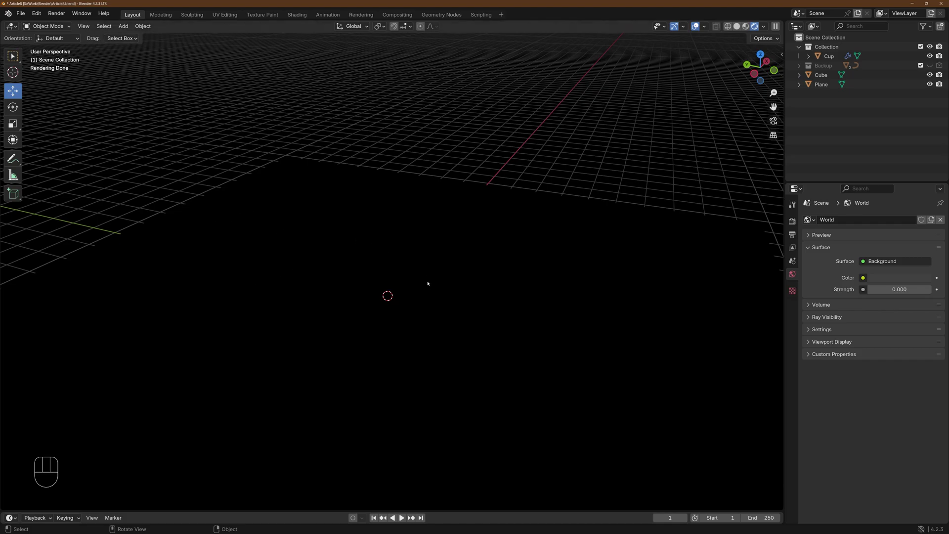
Step: Add a sun light to the scene and raise it along the Z axis to well above the cup
key("shift+a")
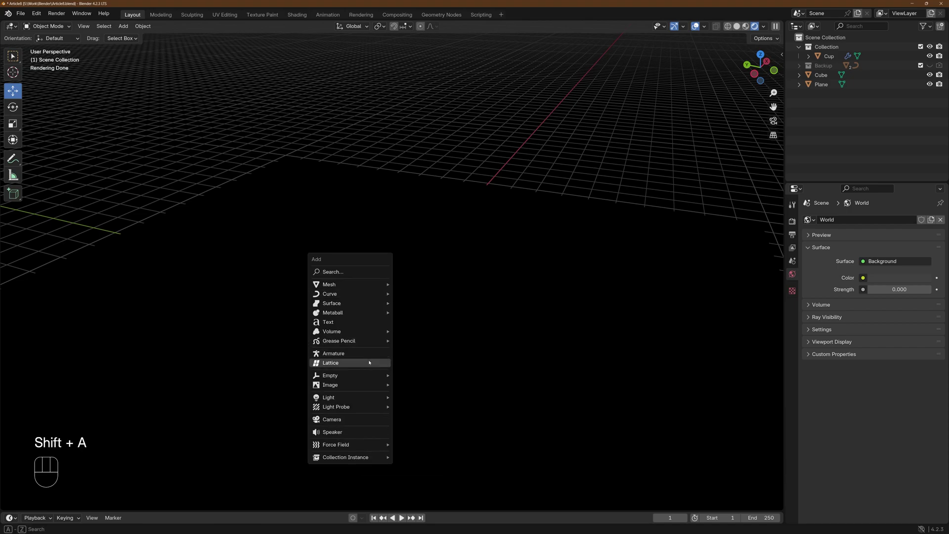
mouse_move(366, 397)
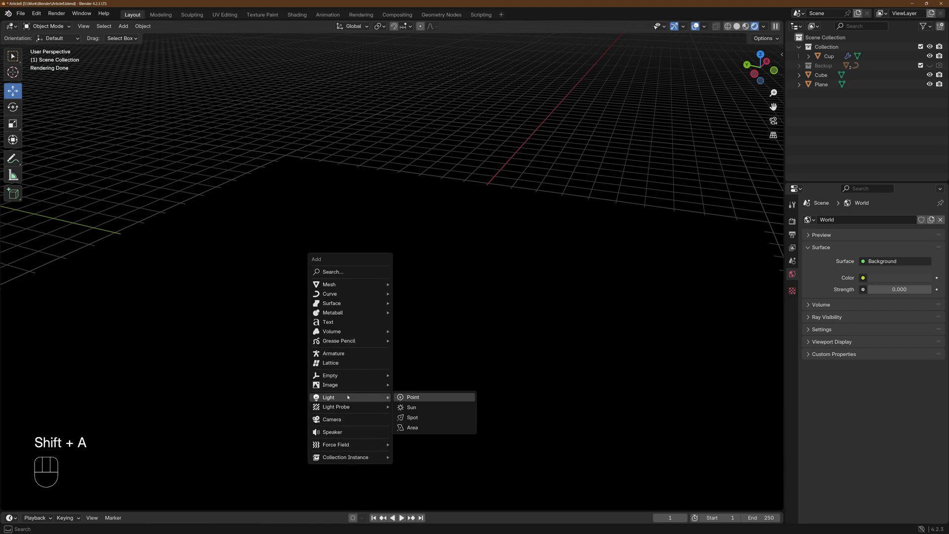
left_click(417, 408)
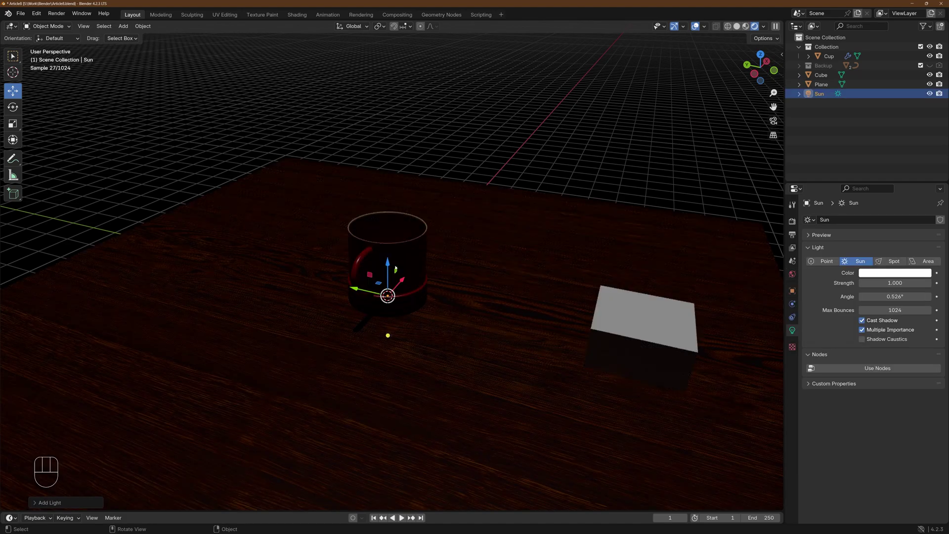
left_click_drag(391, 263, 391, 52)
Step: Rotate the sun light about the X axis so its rays fall diagonally across the cup and cube
middle_click_drag(467, 268, 498, 256)
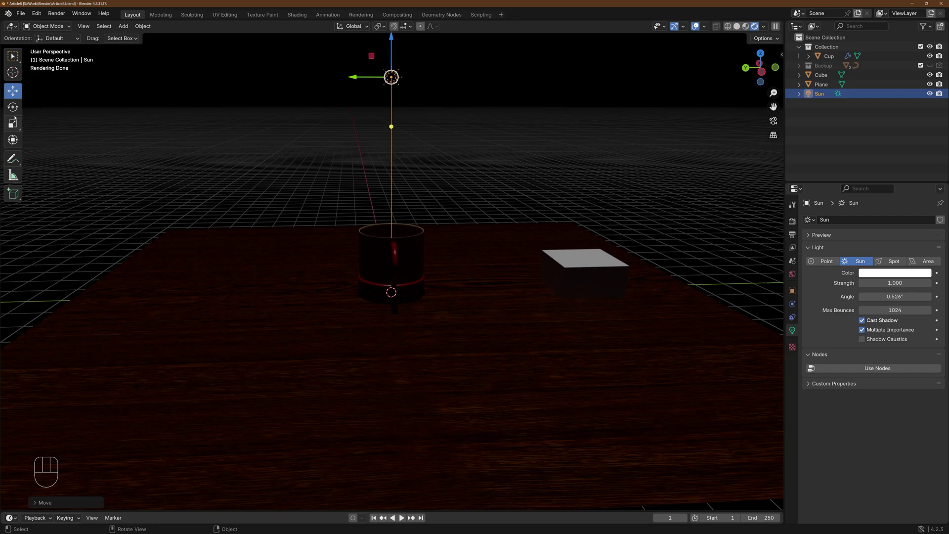
key("shift+space")
key("r")
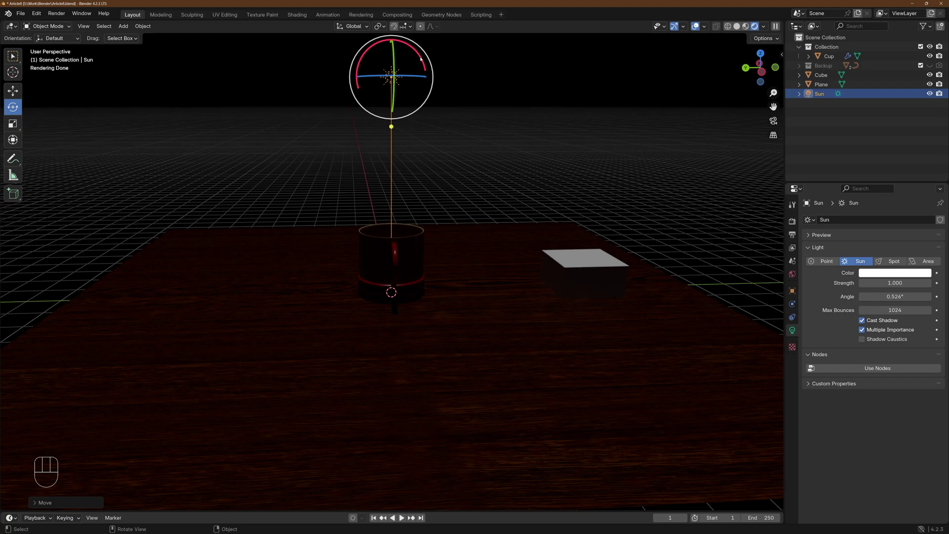
left_click_drag(417, 61, 441, 88)
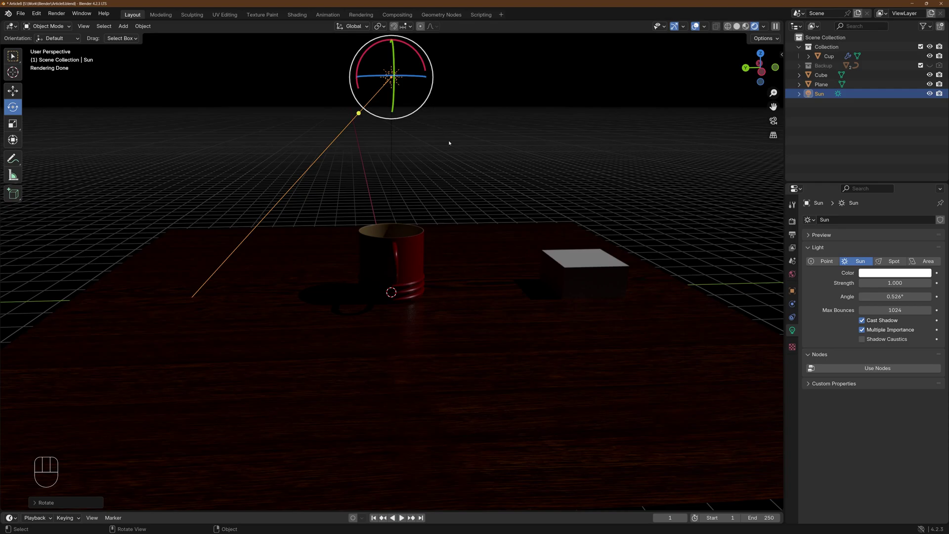
mouse_move(419, 55)
left_mouse_down()
mouse_move(428, 79)
mouse_move(420, 57)
mouse_move(419, 69)
left_mouse_up()
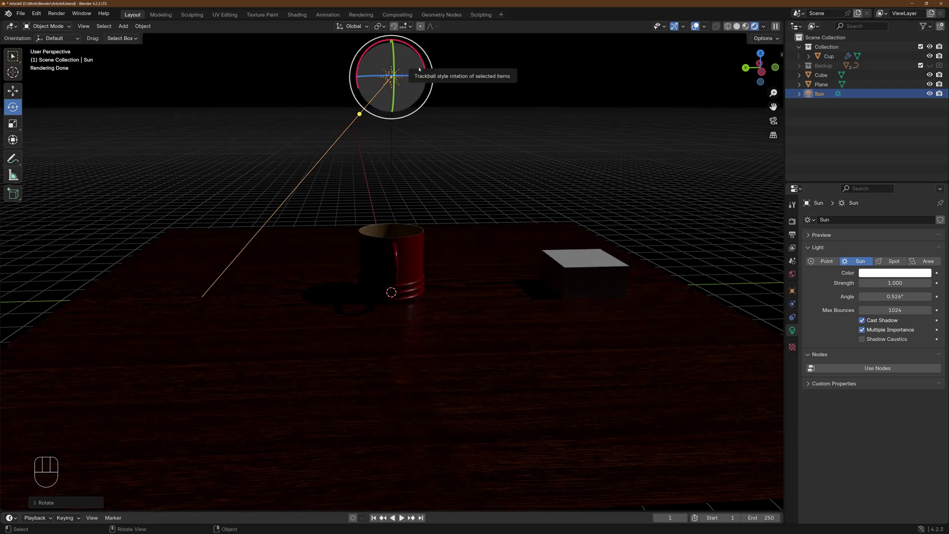
Step: Replace the sun light with a point light and raise it along the Z axis above the cup
key("Delete")
key("shift+a")
mouse_move(428, 156)
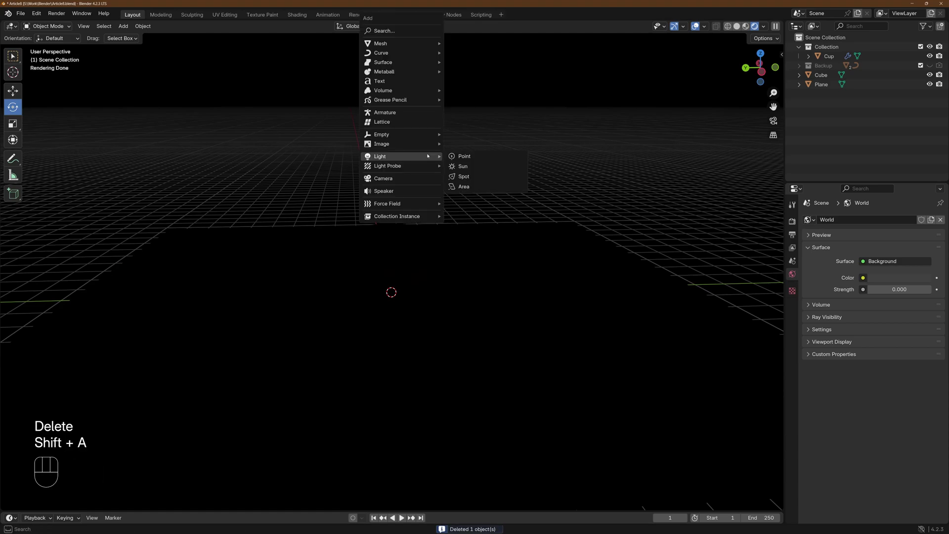
left_click(461, 156)
key("g")
key("z")
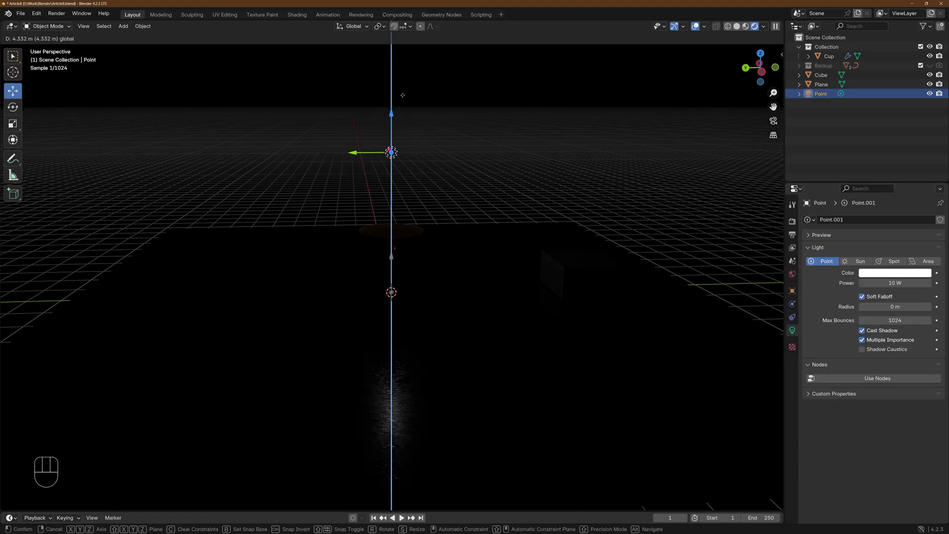
left_click(402, 88)
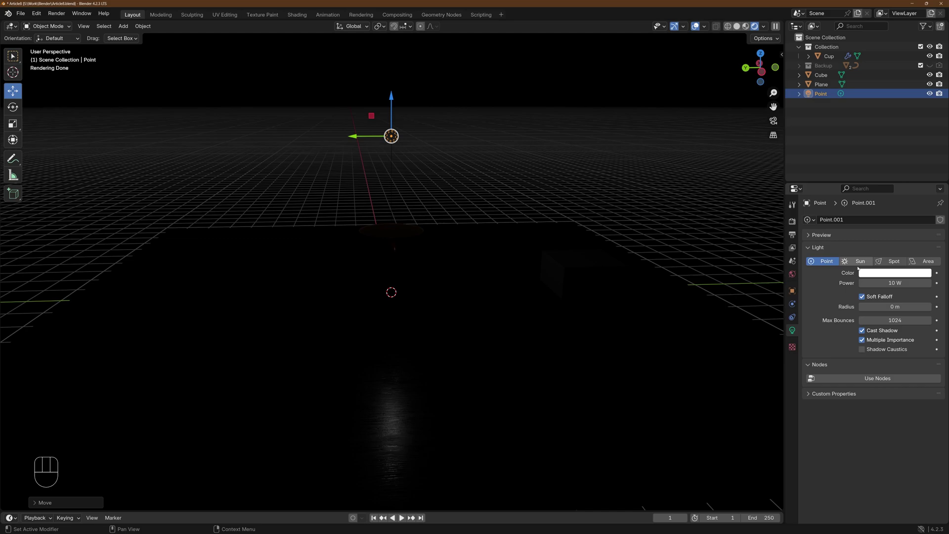
Step: Undo the power adjustment, the move and the addition of the point light to bring back the tilted sun light
left_click_drag(891, 283, 914, 283)
key("ctrl+z")
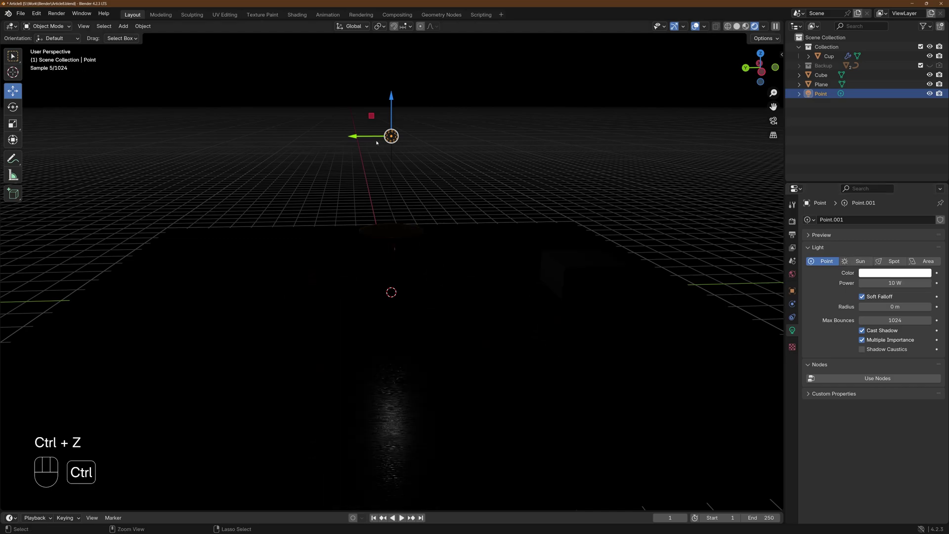
key("ctrl+z")
key("ctrl+z")
key("ctrl+z")
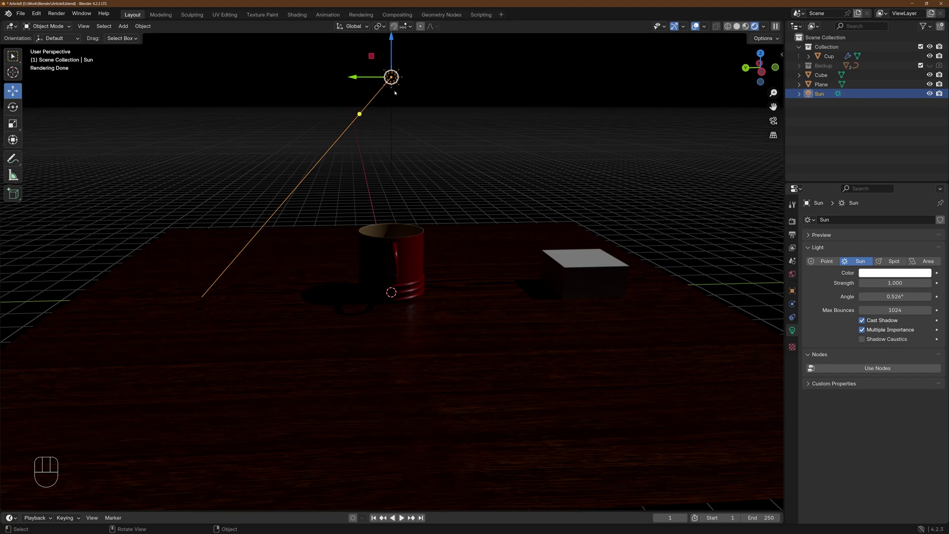
Step: Try to rotate the sun light about the Z axis
left_click(13, 107)
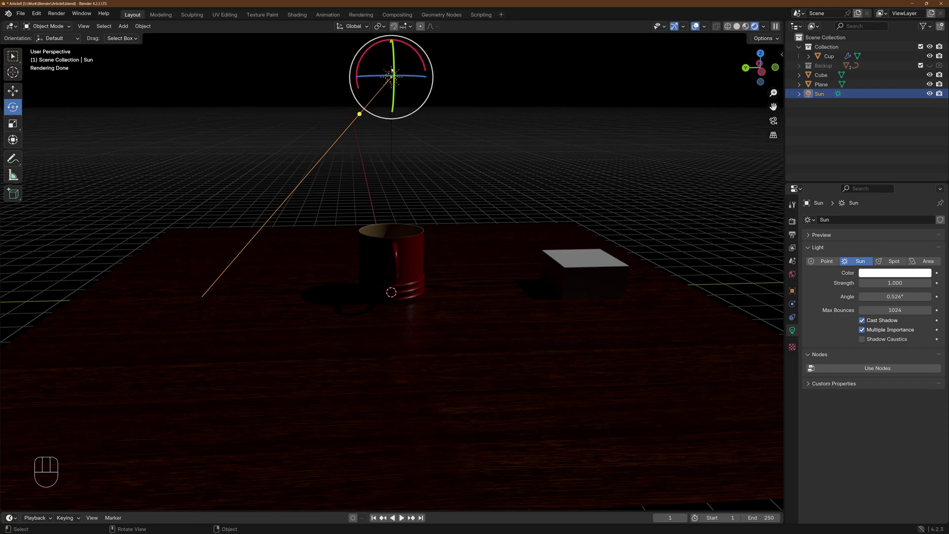
key("r")
key("z")
Step: Replace the sun light with a spot light and raise it along the Z axis high above the cup
key("Delete")
key("shift+a")
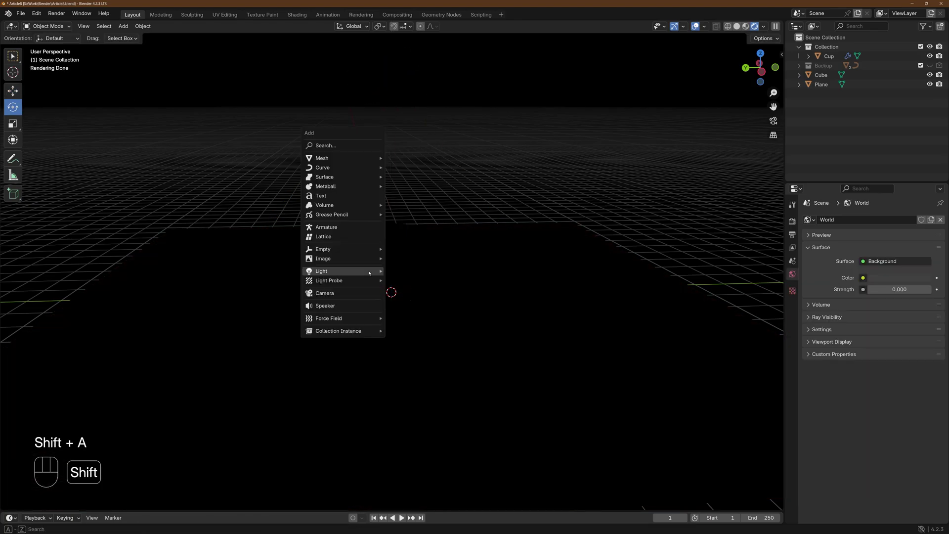
mouse_move(378, 271)
left_click(416, 296)
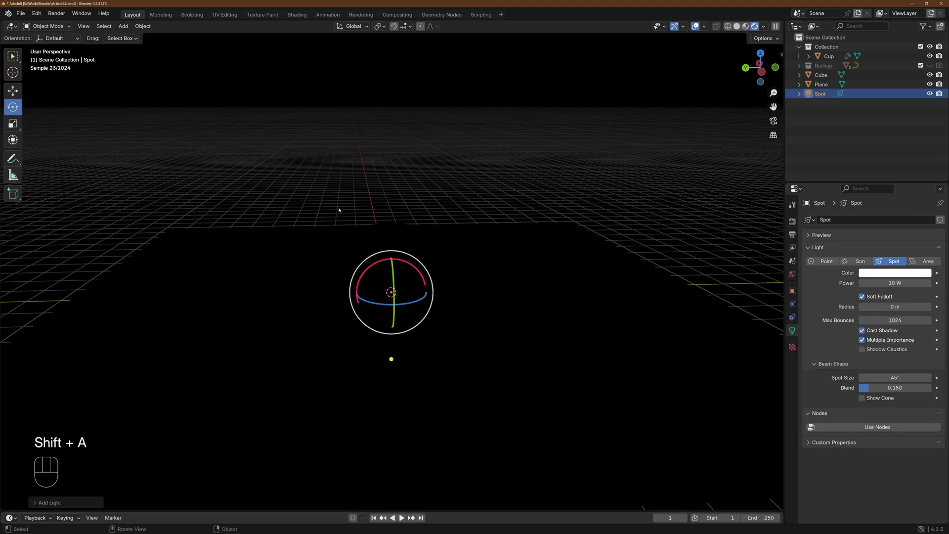
left_click(13, 90)
left_click_drag(390, 255, 392, 25)
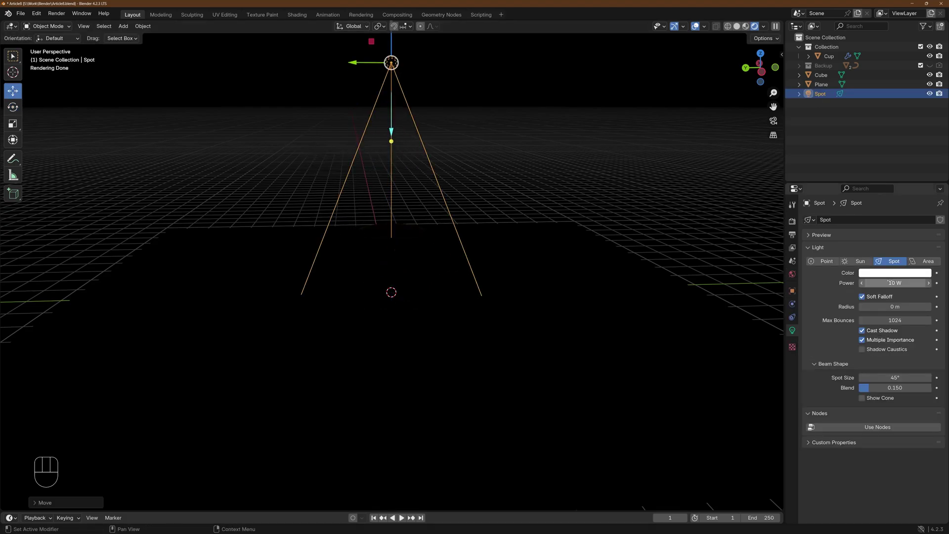
Step: Set the spot light's power to 1047 W and try tilting its cone from the cup toward the cube
left_click_drag(890, 283, 931, 283)
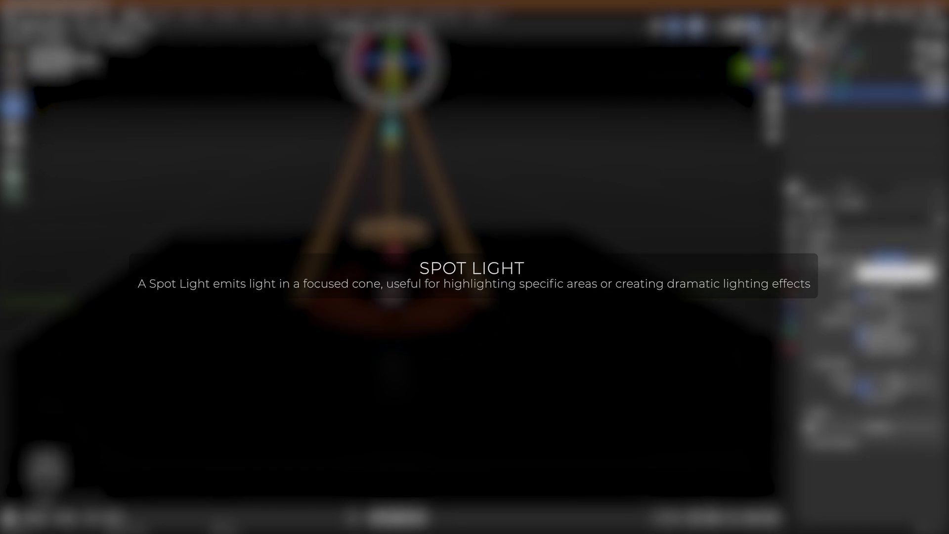
left_click_drag(359, 51, 349, 102)
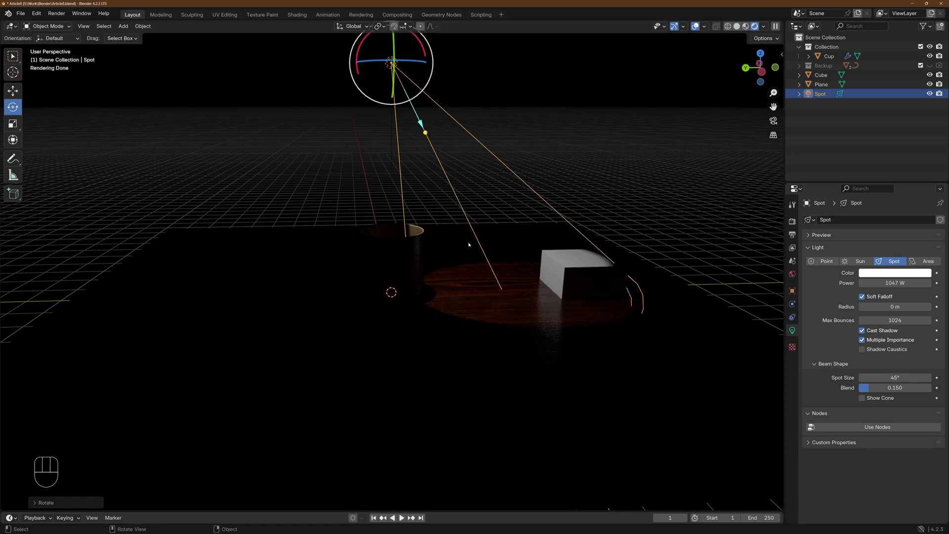
key("ctrl+z")
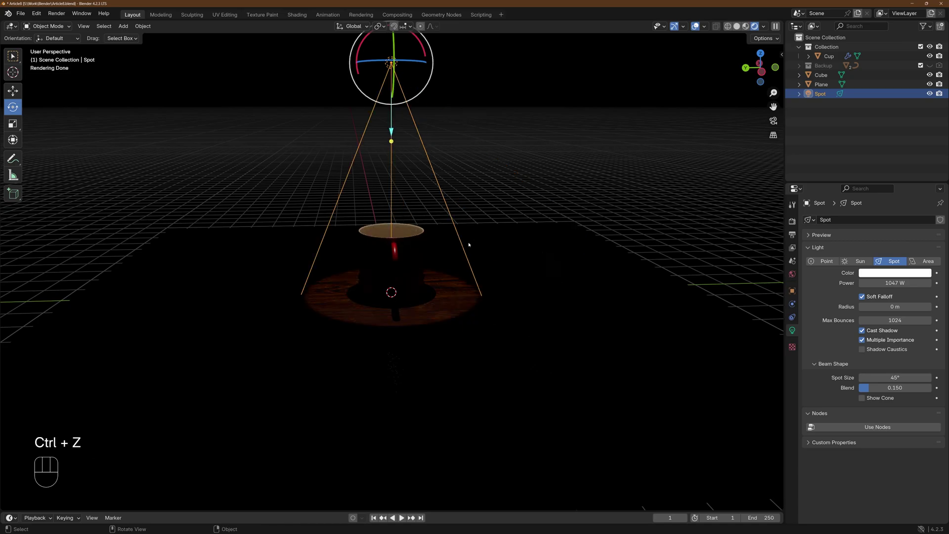
Step: Replace the spot light with an area light raised above the cup and set its power to 211.7 W
key("Delete")
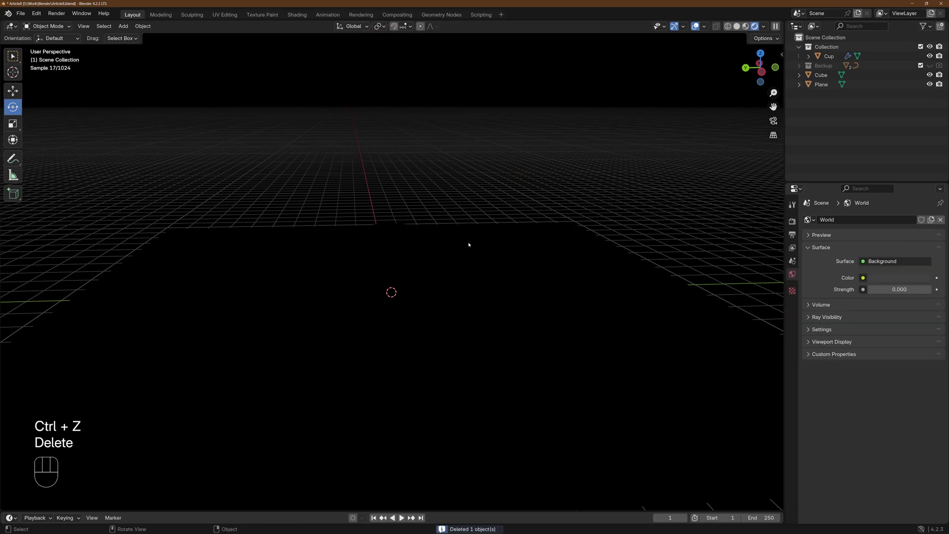
key("shift+a")
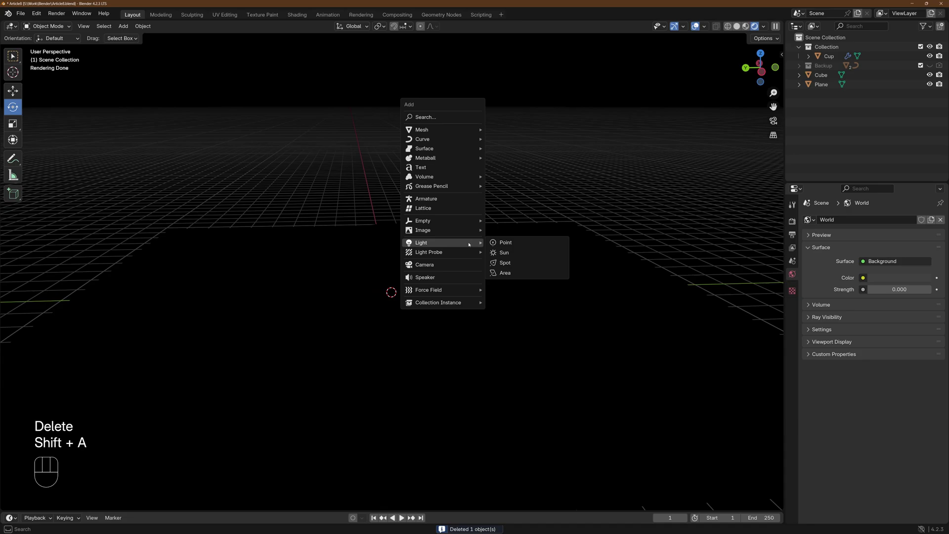
mouse_move(479, 247)
left_click(506, 273)
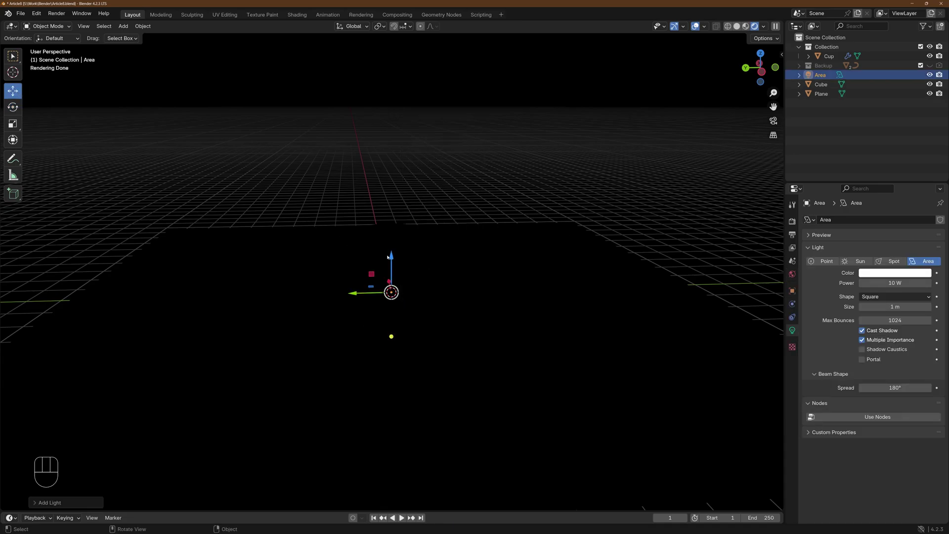
key("g")
key("z")
left_click(373, 100)
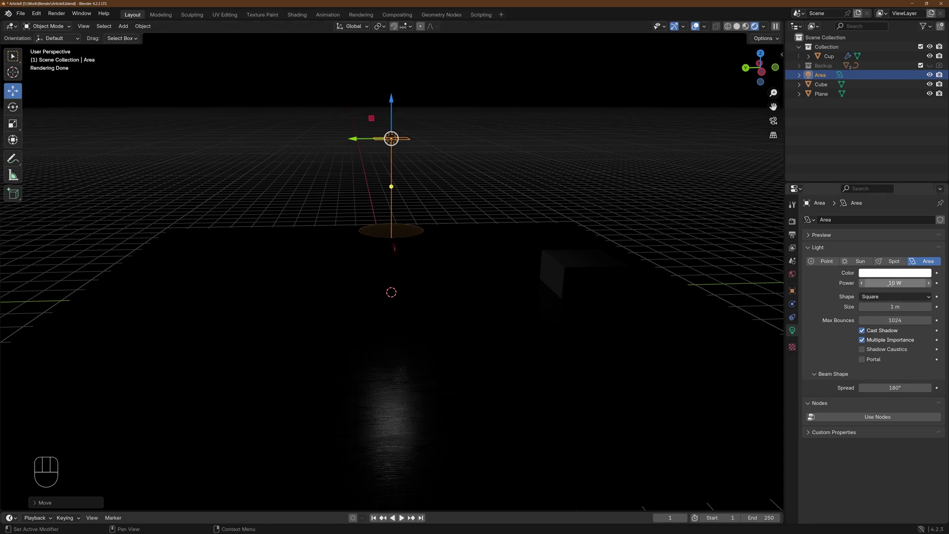
left_click_drag(892, 283, 934, 283)
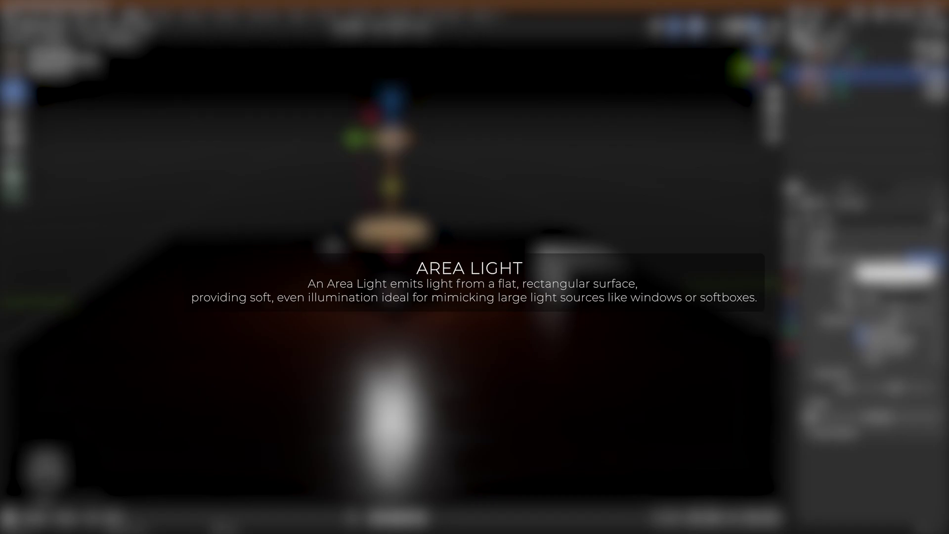
Step: Move the area light along the Y axis to above the cube and tilt it slightly toward the cup
left_click_drag(354, 139, 541, 117)
key("shift+space")
key("r")
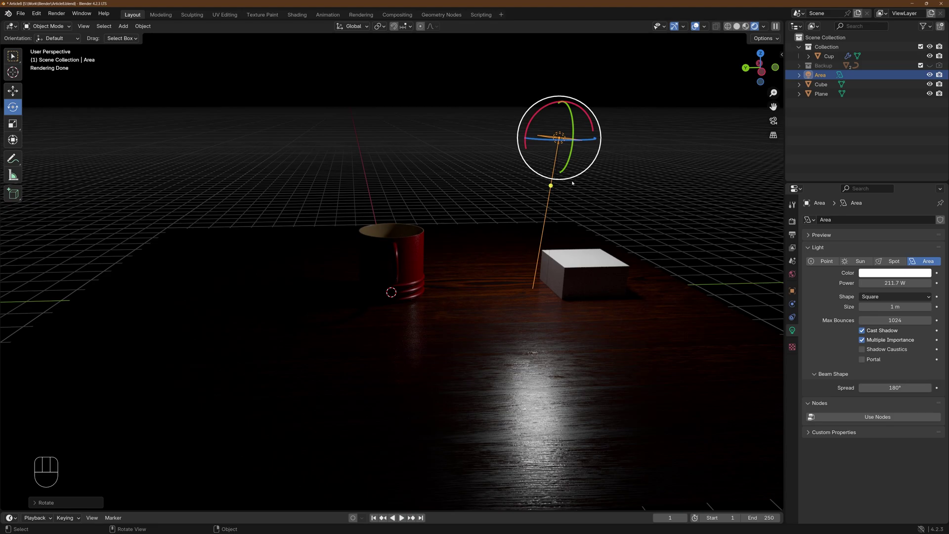
Step: Change the area light's shape to Rectangle and try an X size of 4.63 m, followed by 0.31 m
left_click(890, 297)
left_click(875, 316)
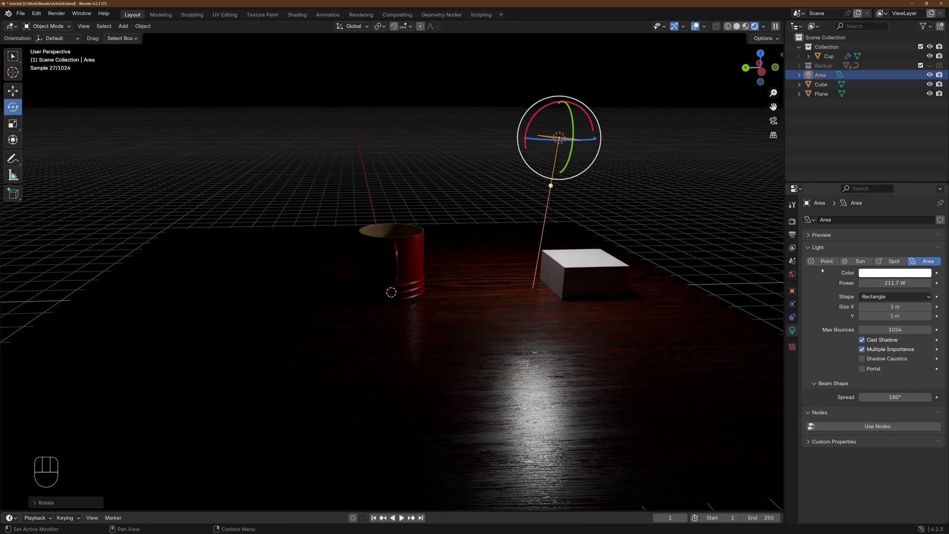
left_click_drag(890, 306, 919, 307)
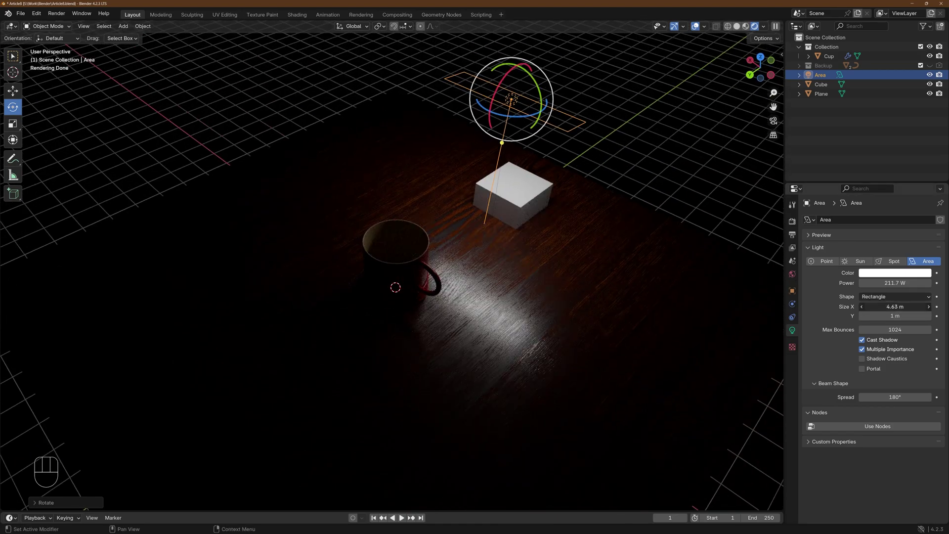
left_click_drag(895, 306, 866, 307)
middle_click_drag(562, 214, 618, 230)
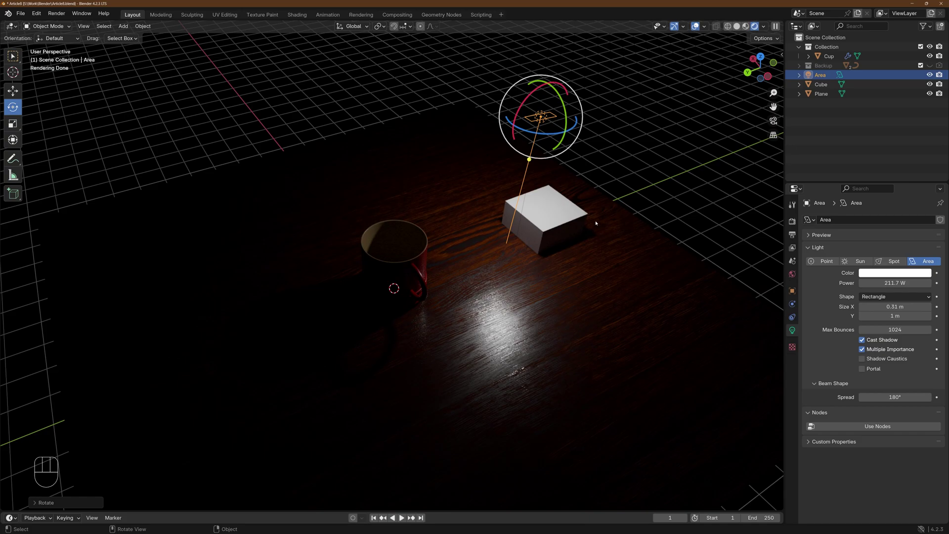
Step: Delete the area light and bring up the choice of light types available for adding
key("Delete")
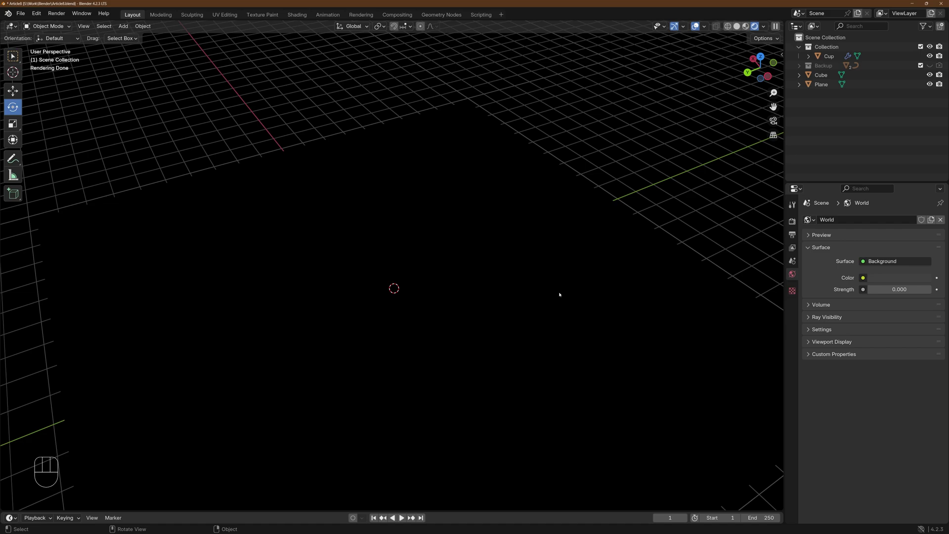
key("shift+a")
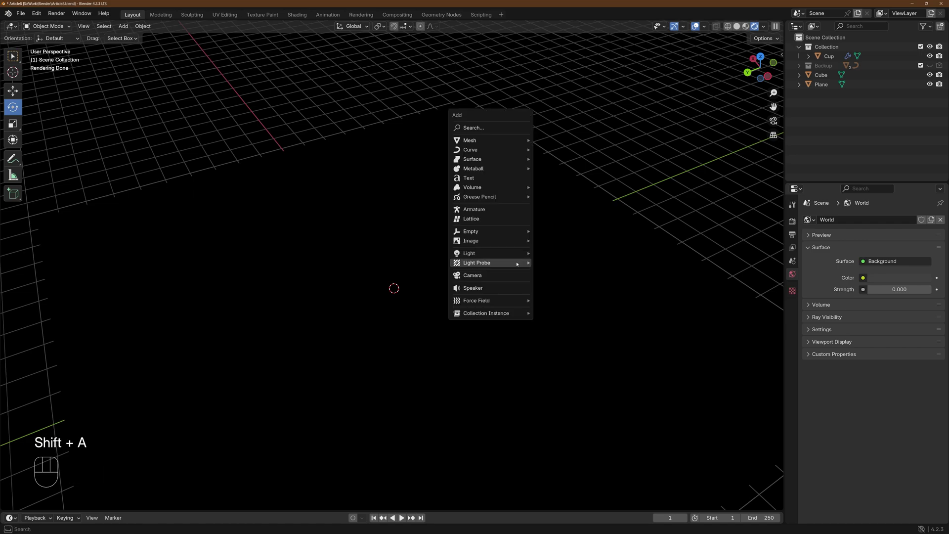
mouse_move(494, 253)
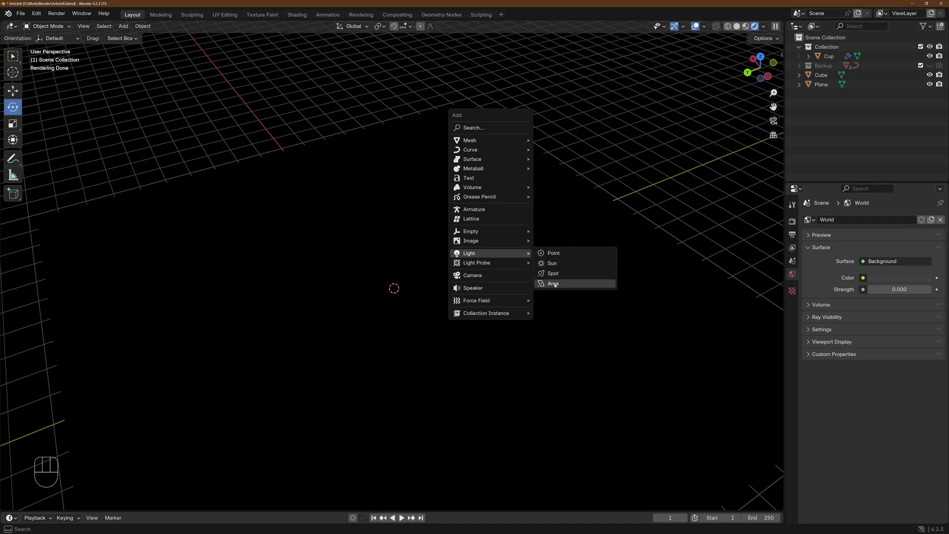
key("alt")
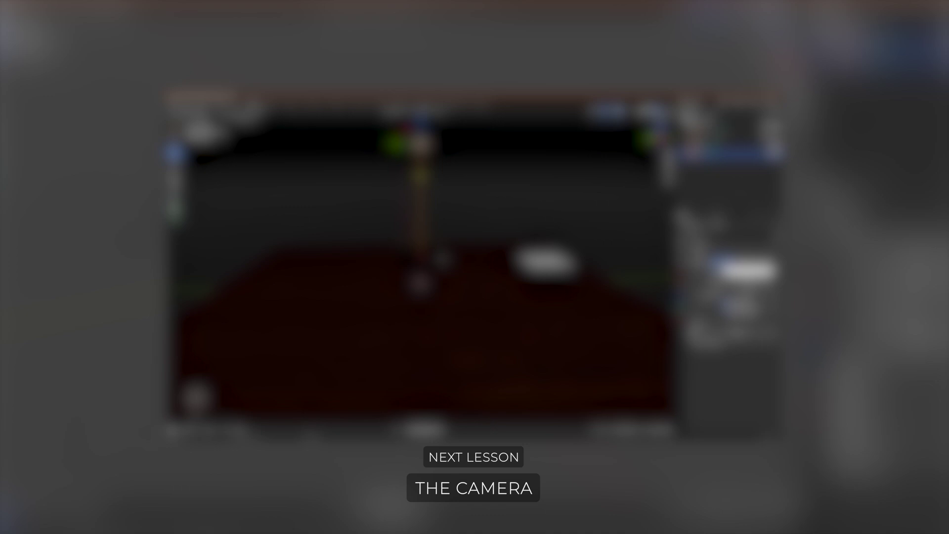